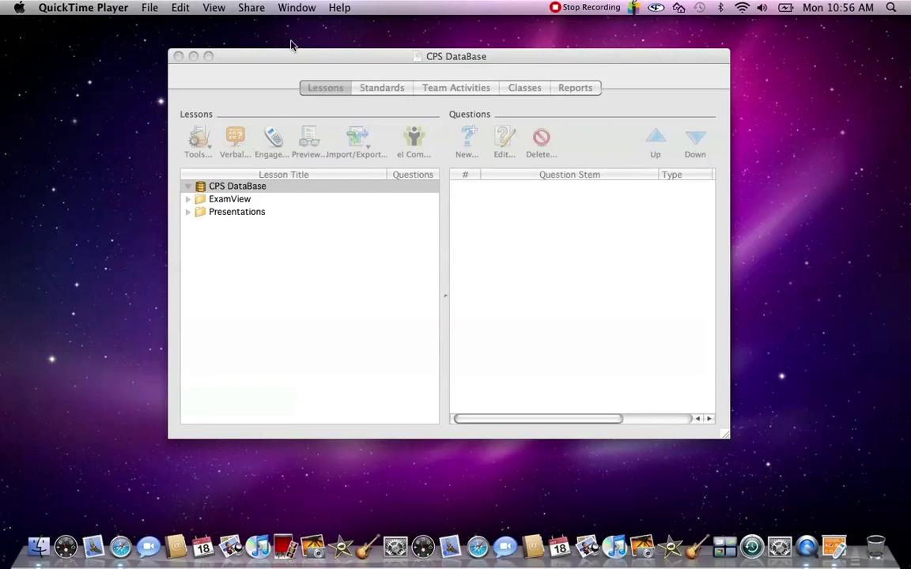
Switch to Finder, look up the CPS program in the Applications folder, and return to the CPS DataBase window.
{"action": "left_click", "coordinate": [324, 56]}
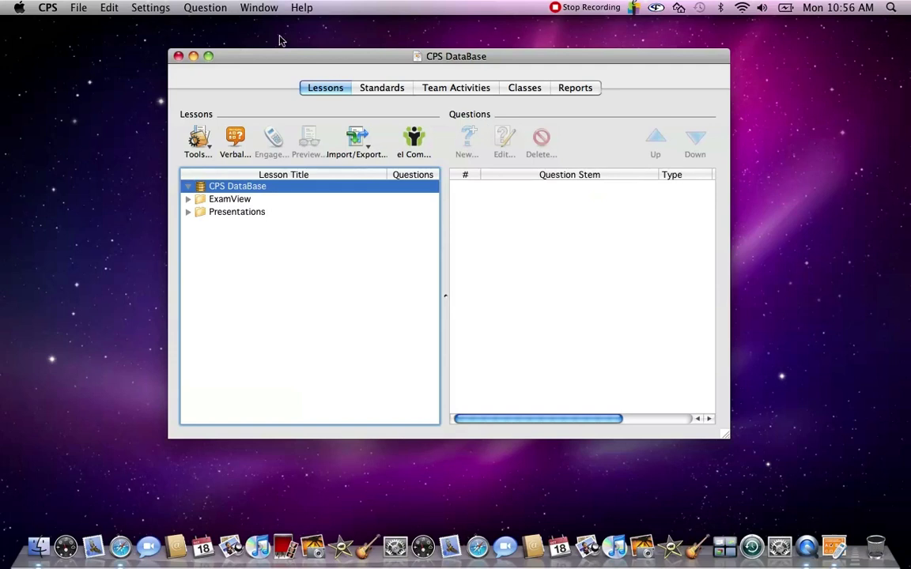
{"action": "left_click", "coordinate": [443, 46]}
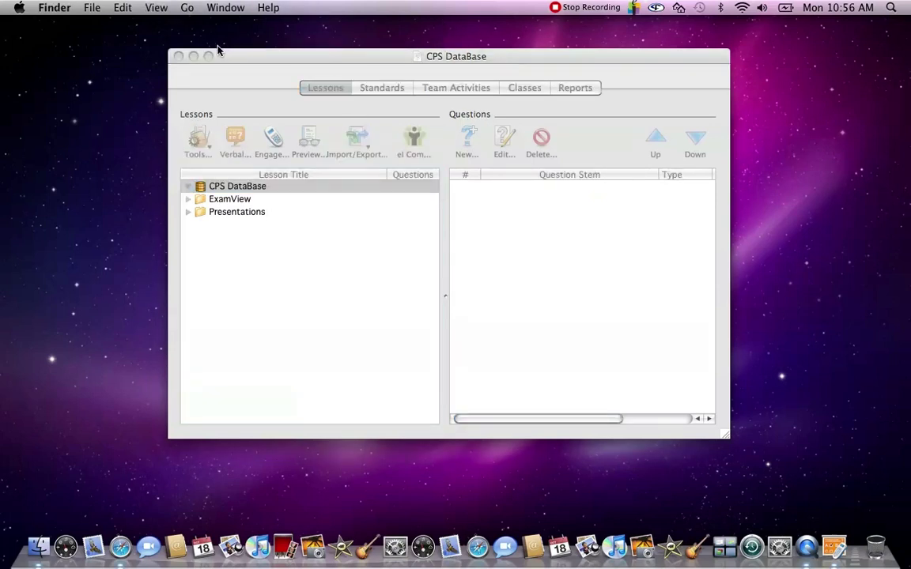
{"action": "left_click", "coordinate": [90, 9]}
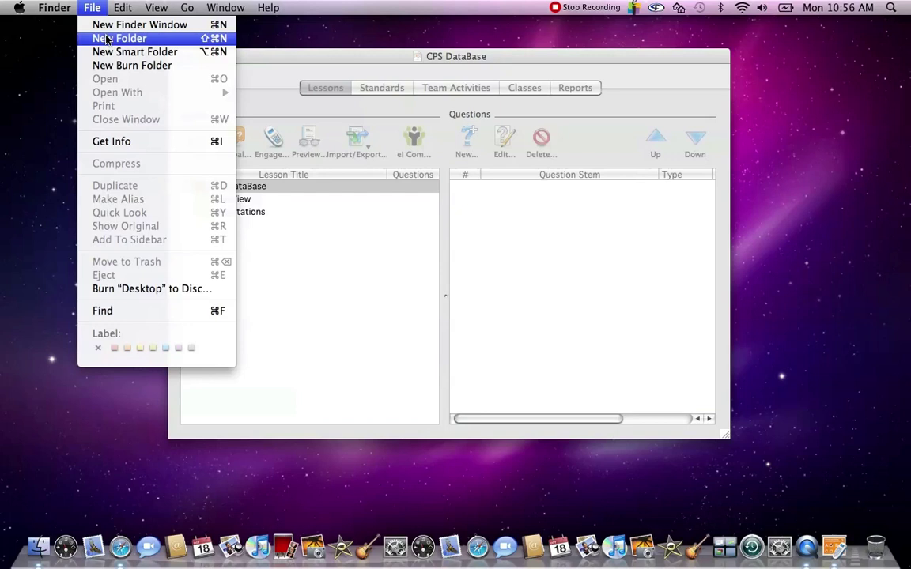
{"action": "left_click", "coordinate": [107, 27]}
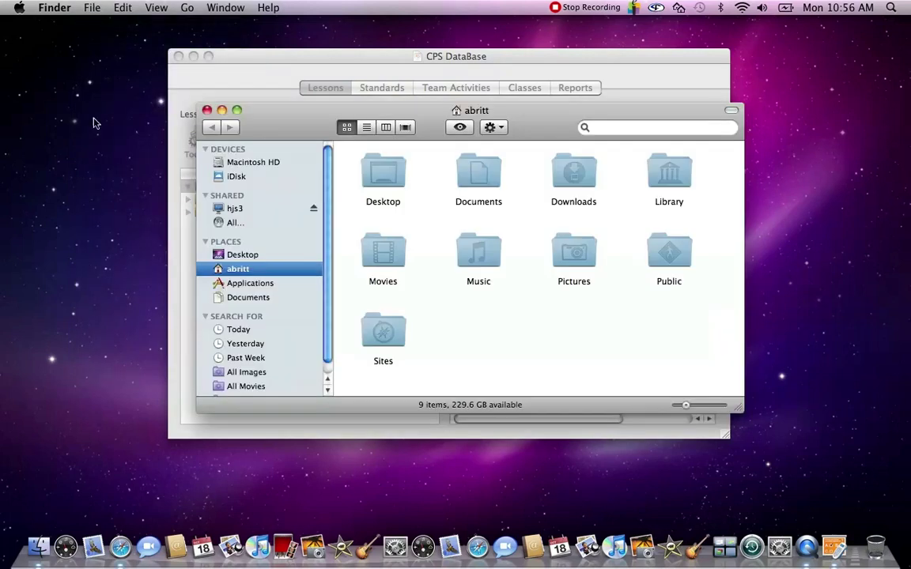
{"action": "left_click", "coordinate": [261, 284]}
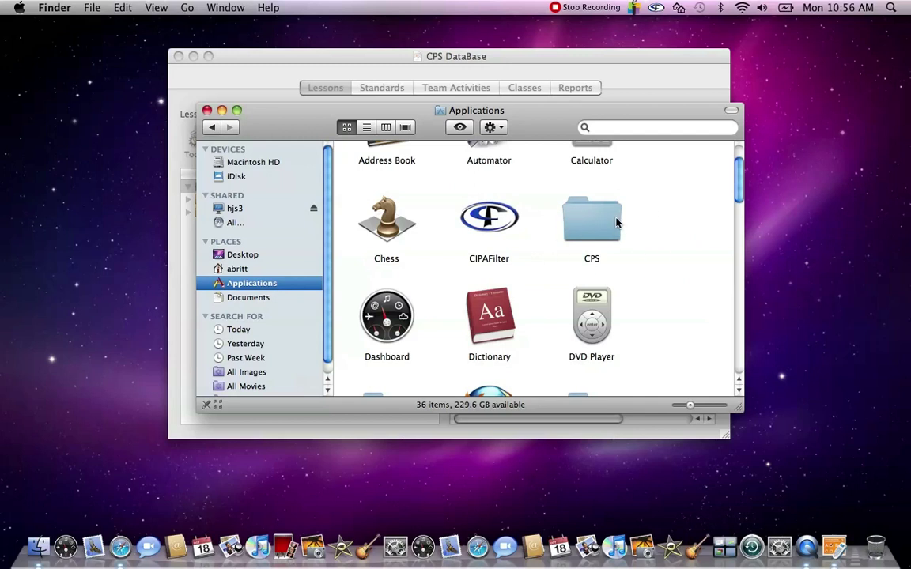
{"action": "double_click", "coordinate": [557, 204]}
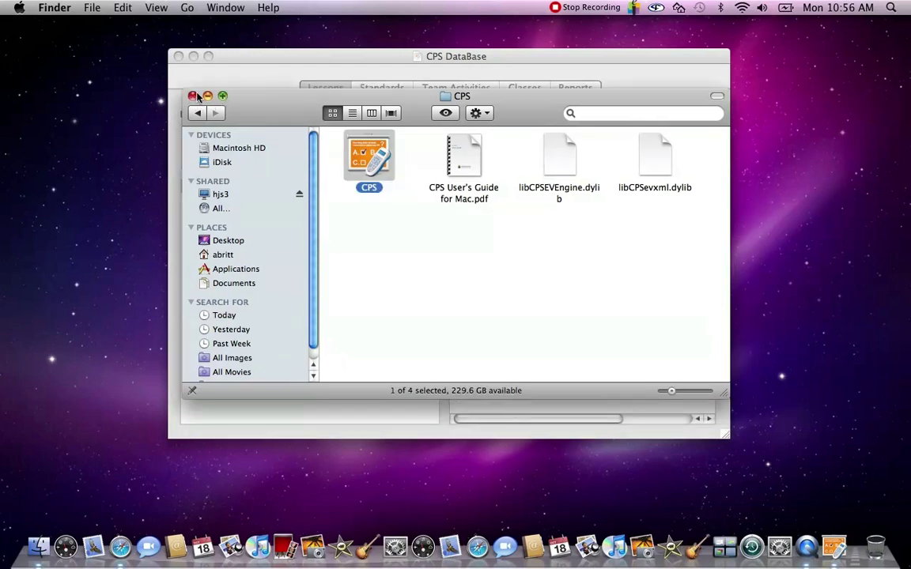
{"action": "left_click", "coordinate": [192, 95]}
{"action": "left_click", "coordinate": [269, 68]}
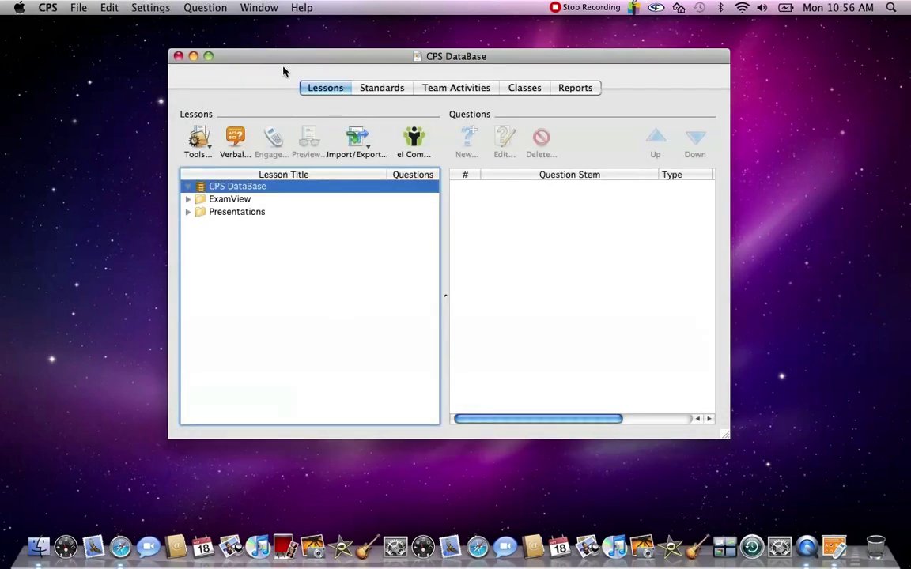
Create a new lesson titled "Test" in the CPS DataBase.
{"action": "left_click", "coordinate": [209, 151]}
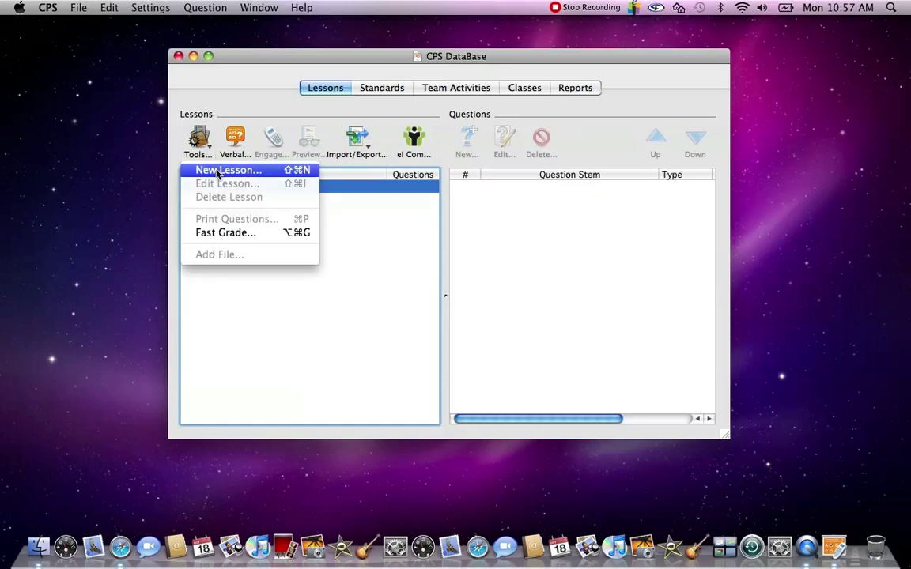
{"action": "left_click", "coordinate": [218, 172]}
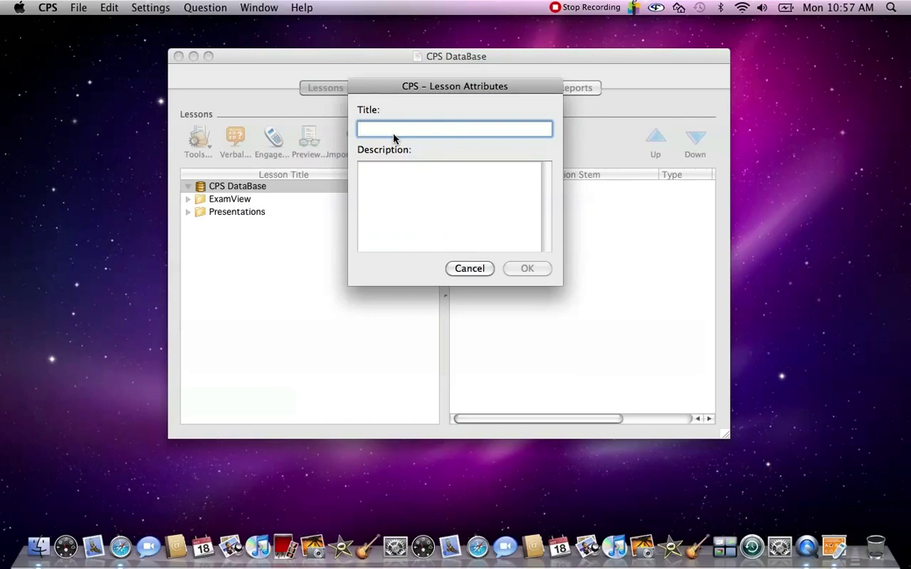
{"action": "type", "text": "Test"}
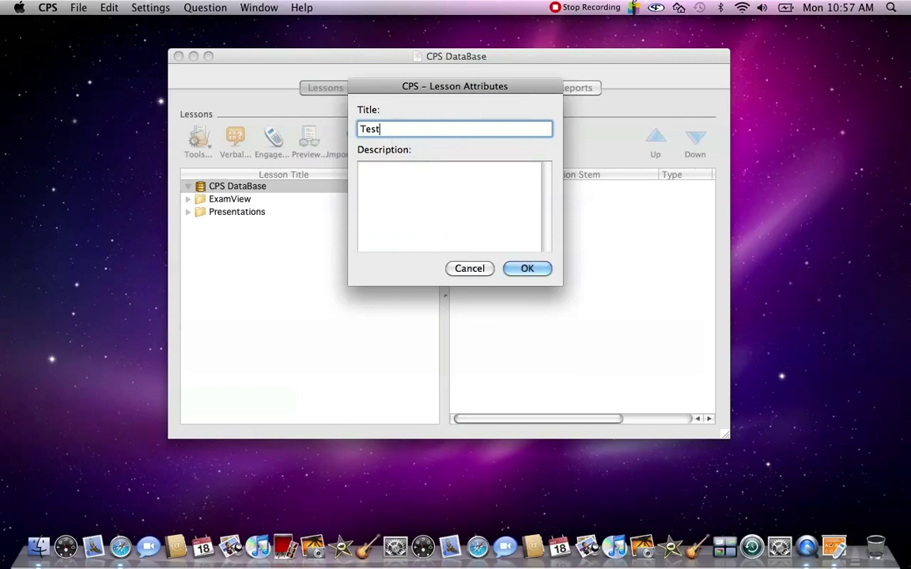
{"action": "left_click", "coordinate": [528, 268]}
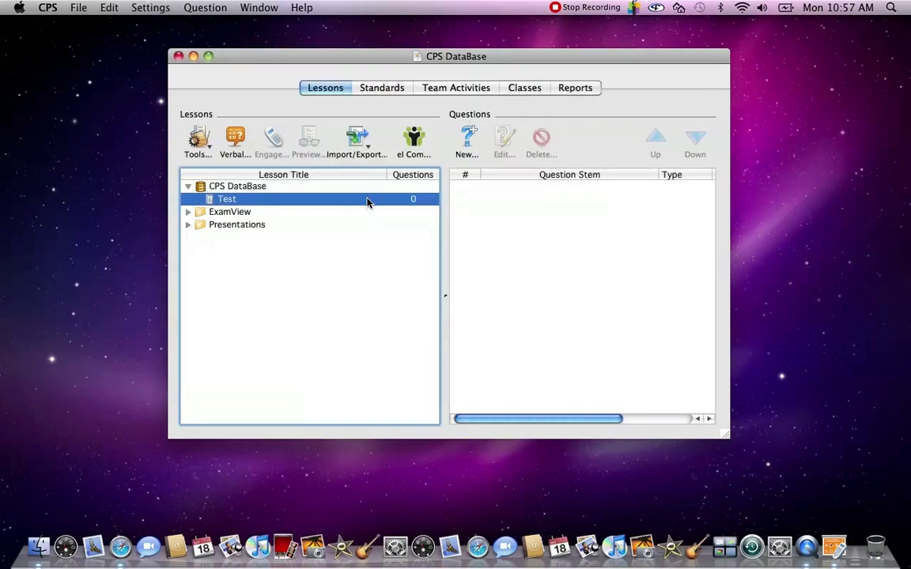
Add a question to the Test lesson with the stem "What is 4 + 4?".
{"action": "left_click", "coordinate": [290, 212]}
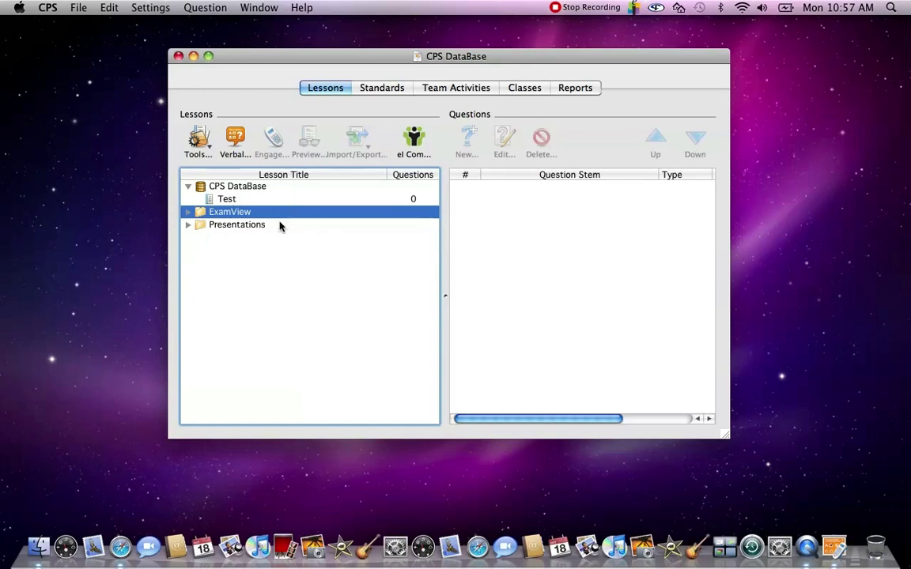
{"action": "left_click", "coordinate": [251, 202]}
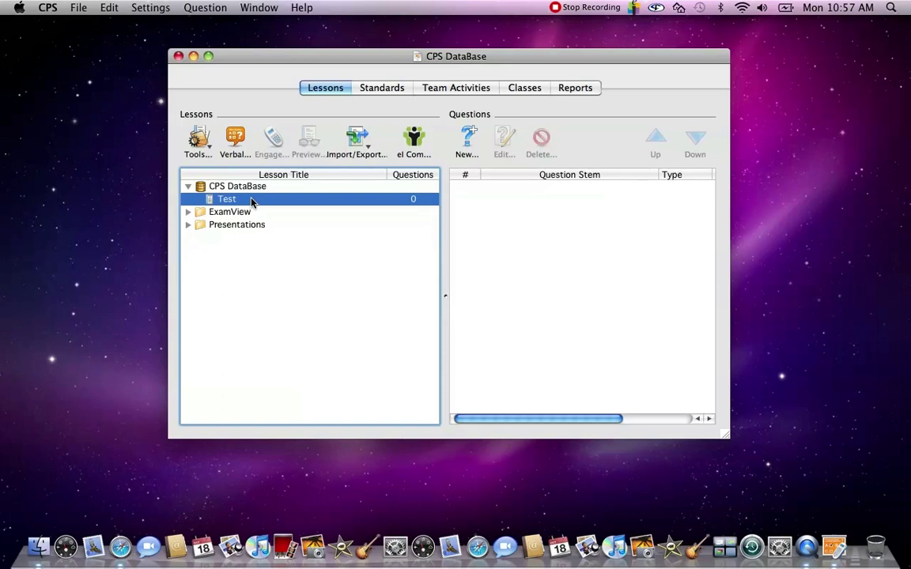
{"action": "left_click", "coordinate": [469, 143]}
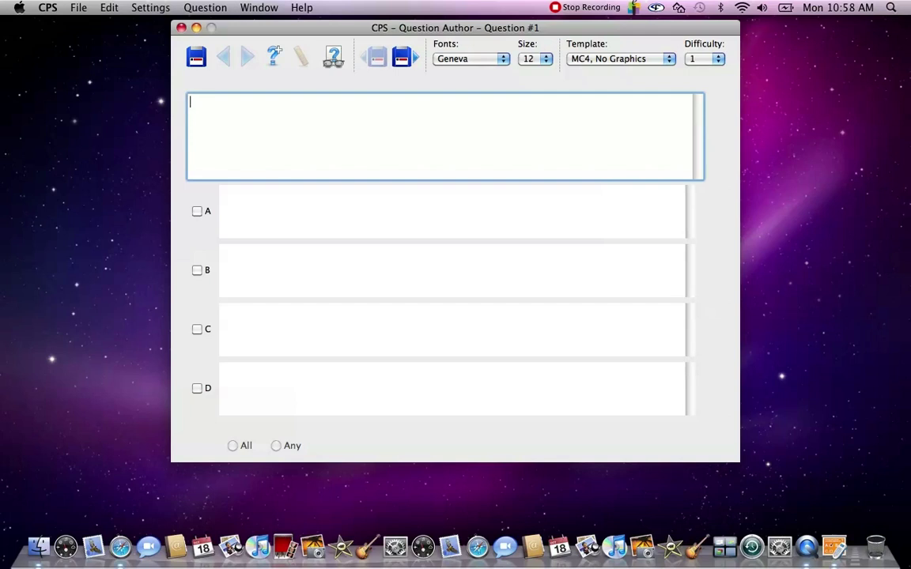
{"action": "type", "text": "What is 4 + 4?"}
Enter 1, 2, 8 and 10 as answers A to D and mark C as the correct answer.
{"action": "left_click", "coordinate": [241, 220]}
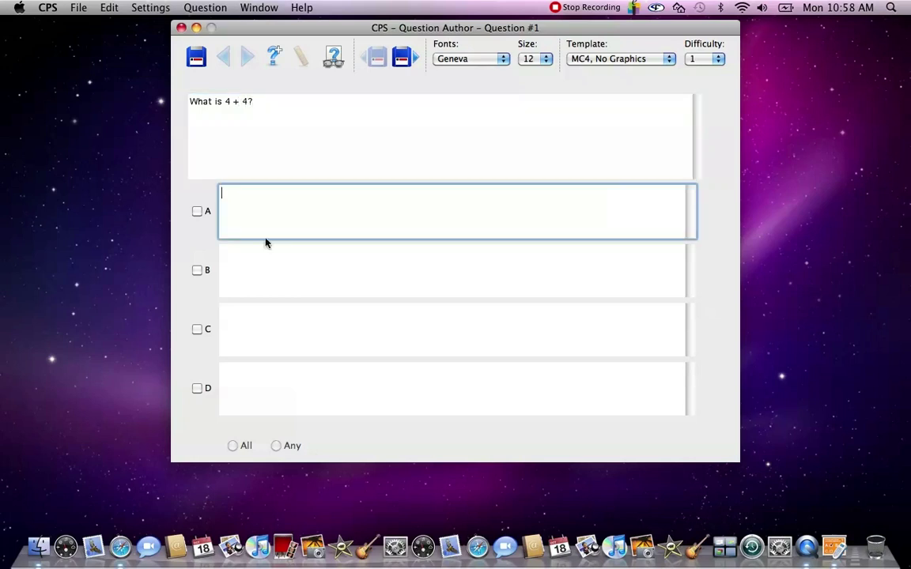
{"action": "type", "text": "1"}
{"action": "key", "text": "Tab"}
{"action": "type", "text": "2"}
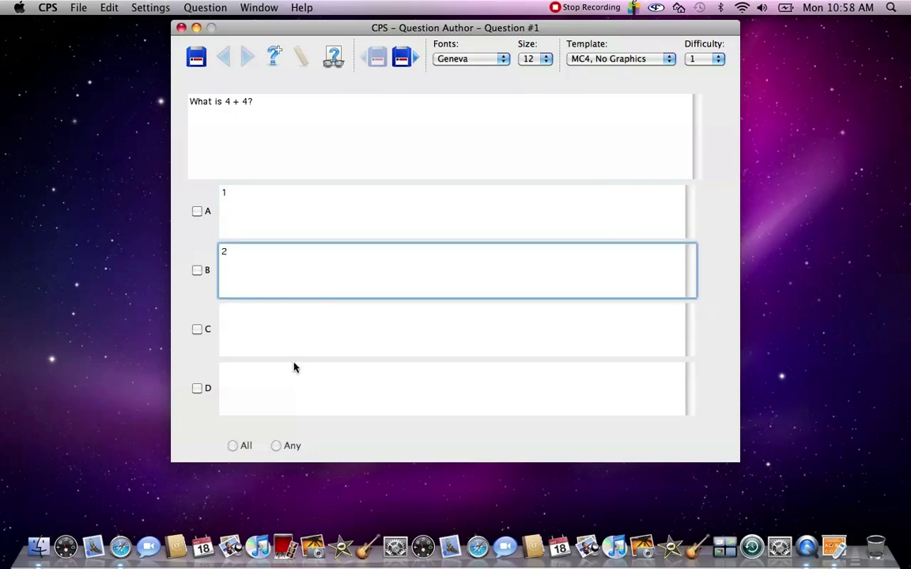
{"action": "key", "text": "Tab"}
{"action": "type", "text": "8"}
{"action": "key", "text": "Tab"}
{"action": "type", "text": "10"}
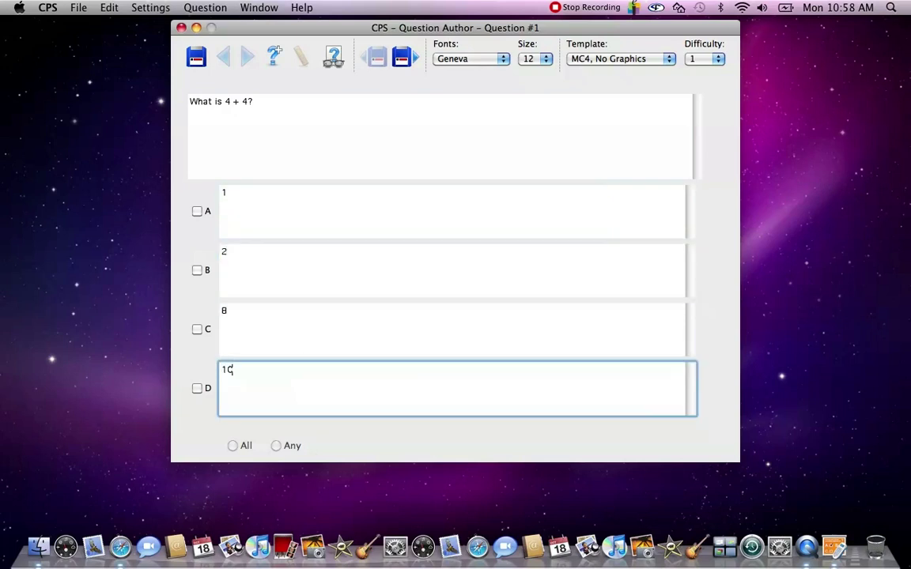
{"action": "left_click", "coordinate": [196, 329]}
{"action": "key", "text": "Tab"}
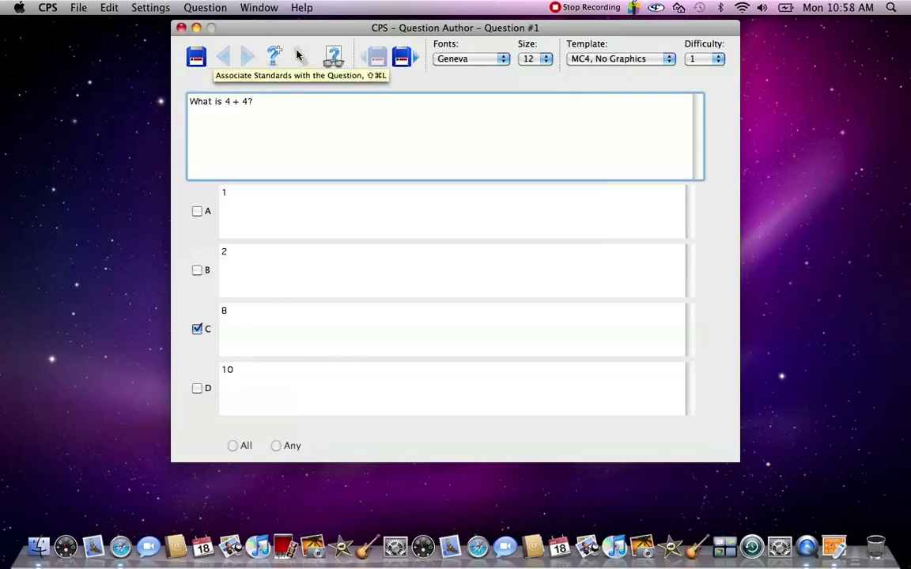
Add a second question with the stem "What fruit is orange?" and start answer A with "Ap".
{"action": "left_click", "coordinate": [271, 61]}
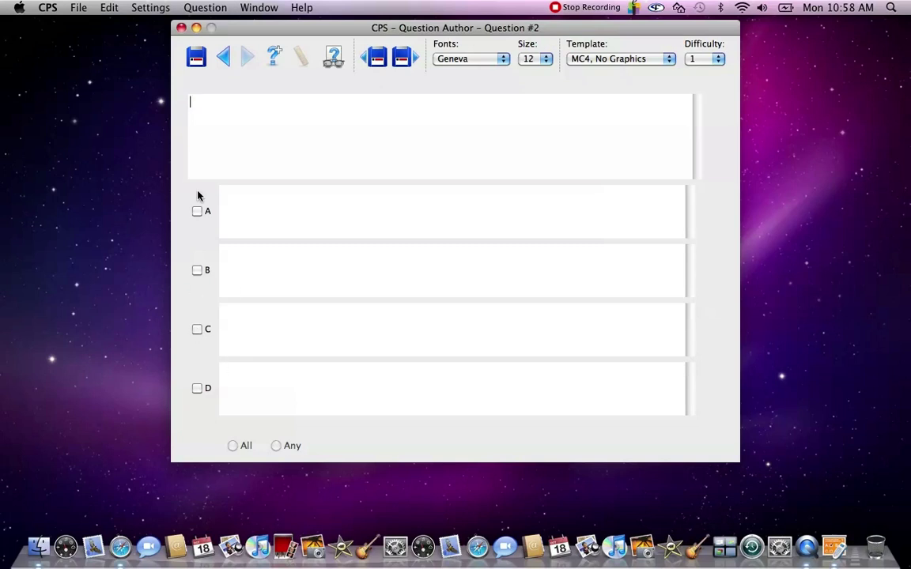
{"action": "type", "text": "What fruit is orange?"}
{"action": "key", "text": "Tab"}
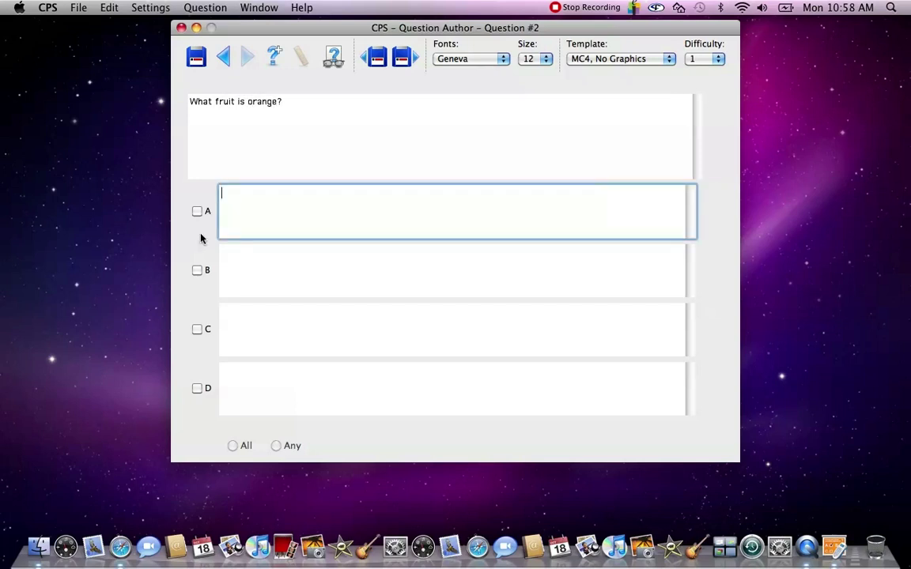
{"action": "type", "text": "Ap"}
Reword the second question's stem to "Which fruits are orange?".
{"action": "double_click", "coordinate": [200, 101]}
{"action": "type", "text": "Which"}
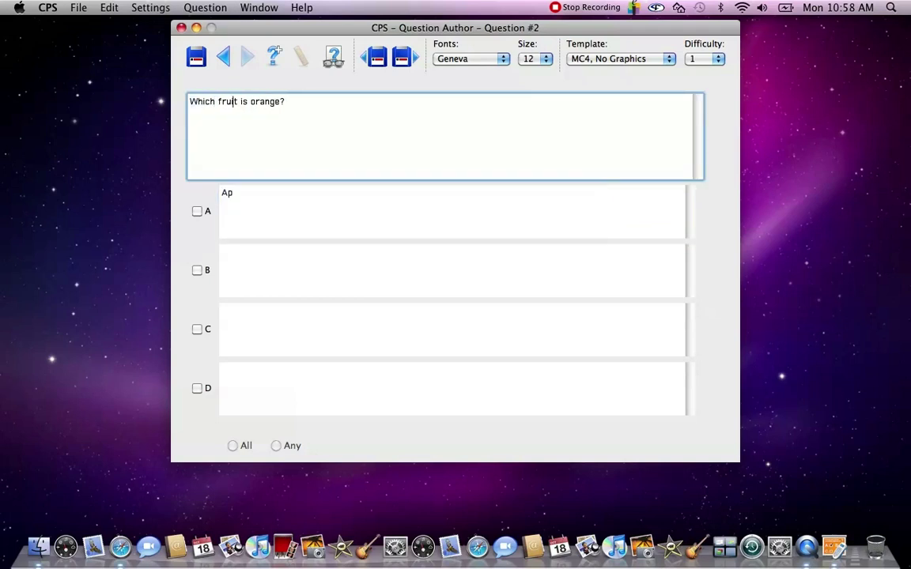
{"action": "left_click", "coordinate": [238, 101]}
{"action": "type", "text": "s"}
{"action": "double_click", "coordinate": [246, 101]}
{"action": "type", "text": "are"}
Enter "Apples", "bananas" and "oranges" as answers A to C and mark C as the correct answer.
{"action": "key", "text": "Tab"}
{"action": "type", "text": "Apples"}
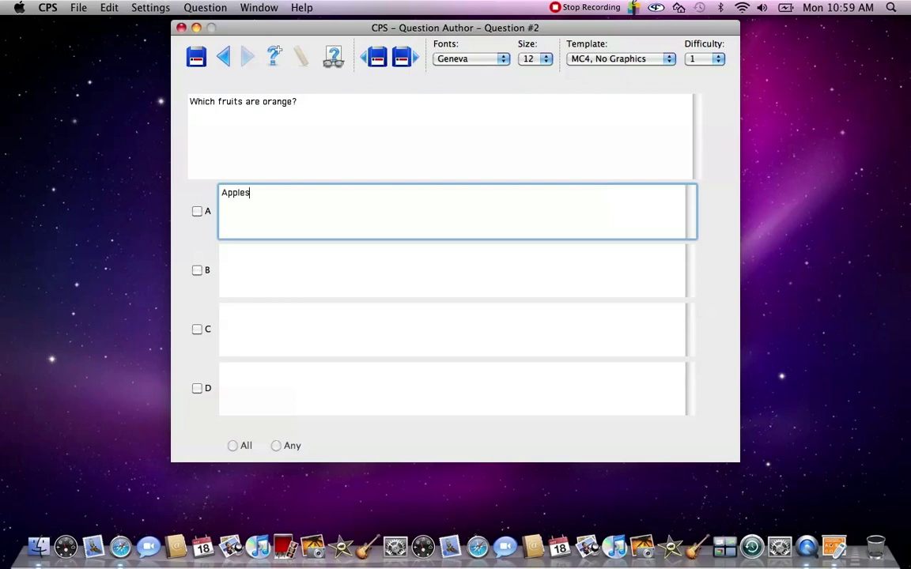
{"action": "key", "text": "Tab"}
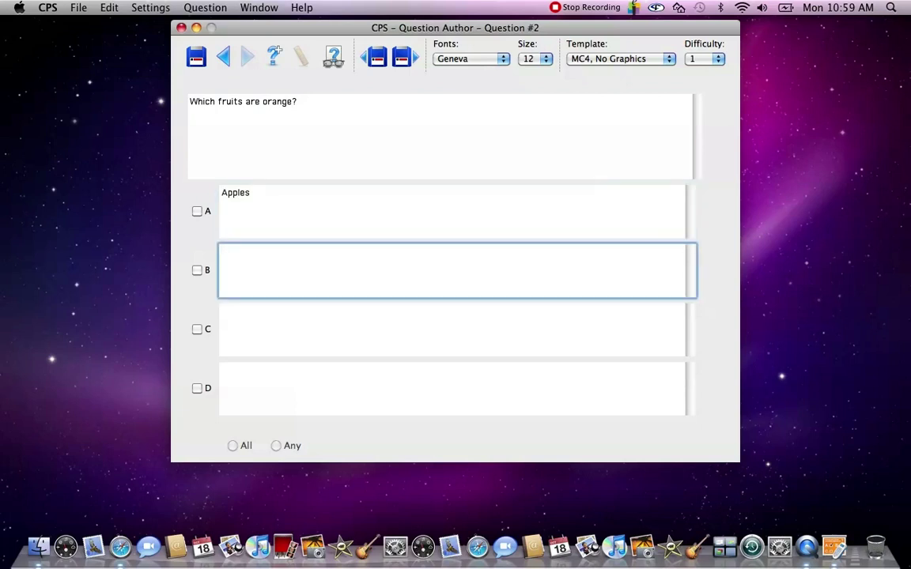
{"action": "type", "text": "bananas"}
{"action": "key", "text": "Tab"}
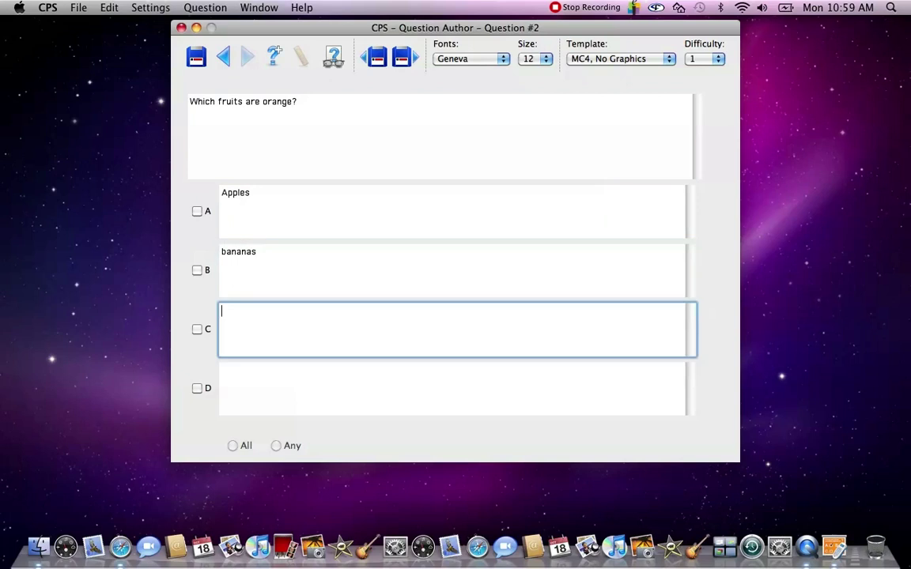
{"action": "type", "text": "oranges"}
{"action": "left_click", "coordinate": [194, 334]}
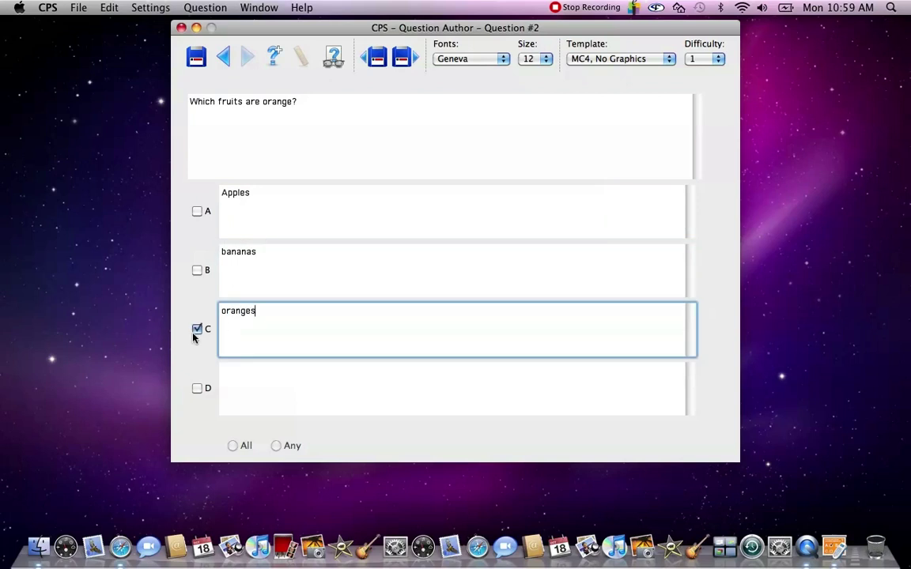
Save the second question, go back to the first question, and return to the second.
{"action": "left_click", "coordinate": [204, 57]}
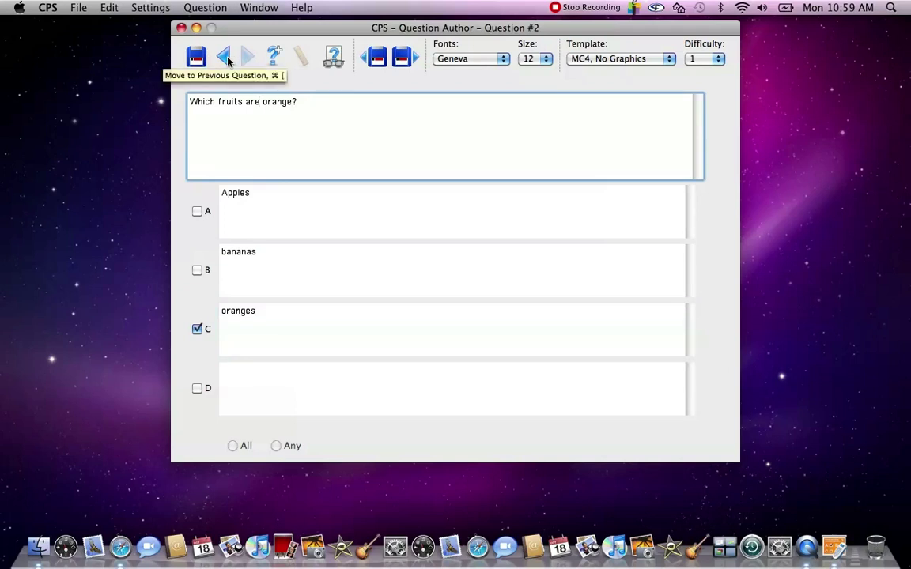
{"action": "left_click", "coordinate": [226, 57]}
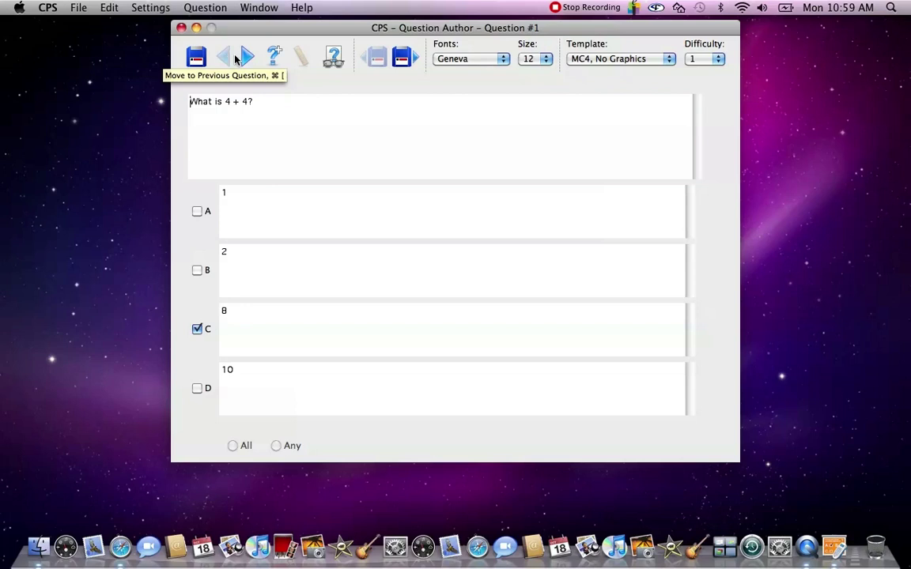
{"action": "left_click", "coordinate": [247, 57]}
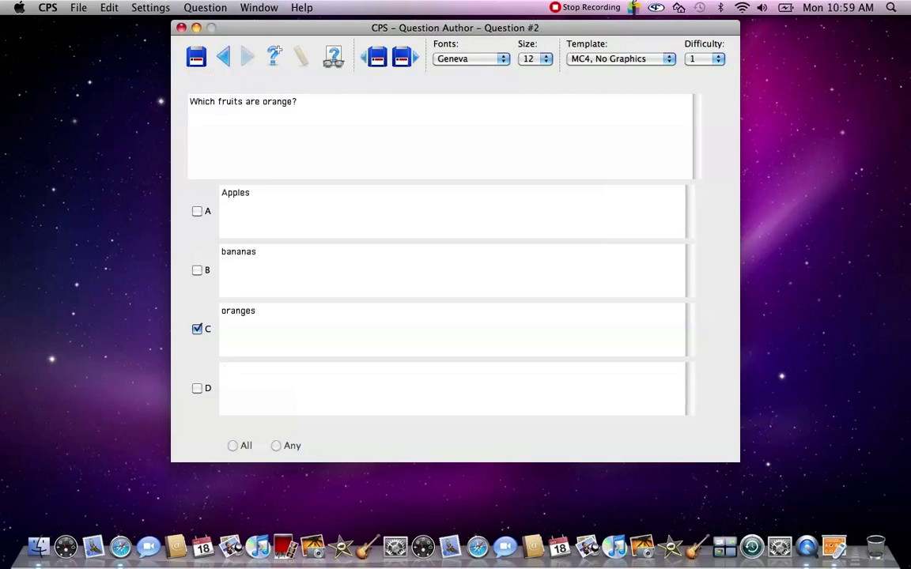
Change answer A of the second question to lowercase "apples" and close the question editor.
{"action": "left_click", "coordinate": [221, 193]}
{"action": "key", "text": "Delete"}
{"action": "type", "text": "a"}
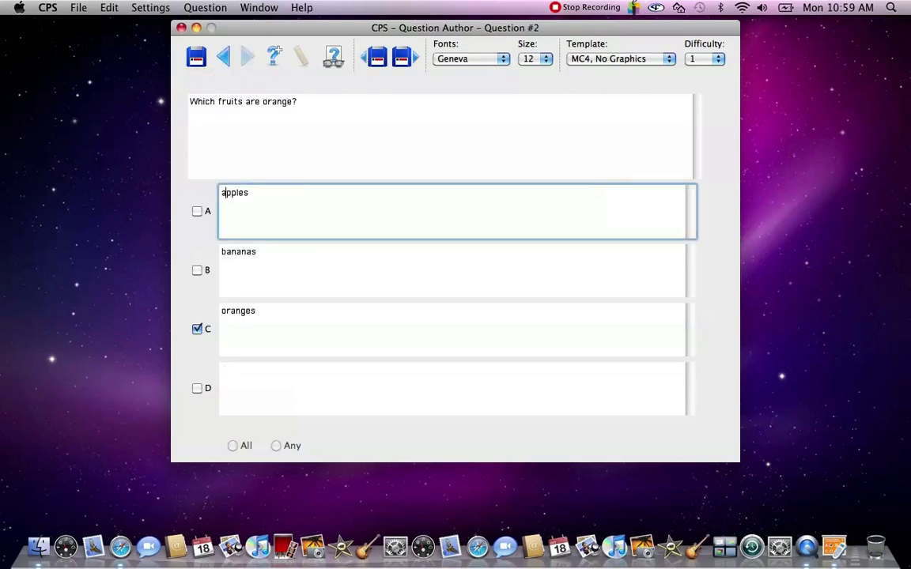
{"action": "key", "text": "shift+Tab"}
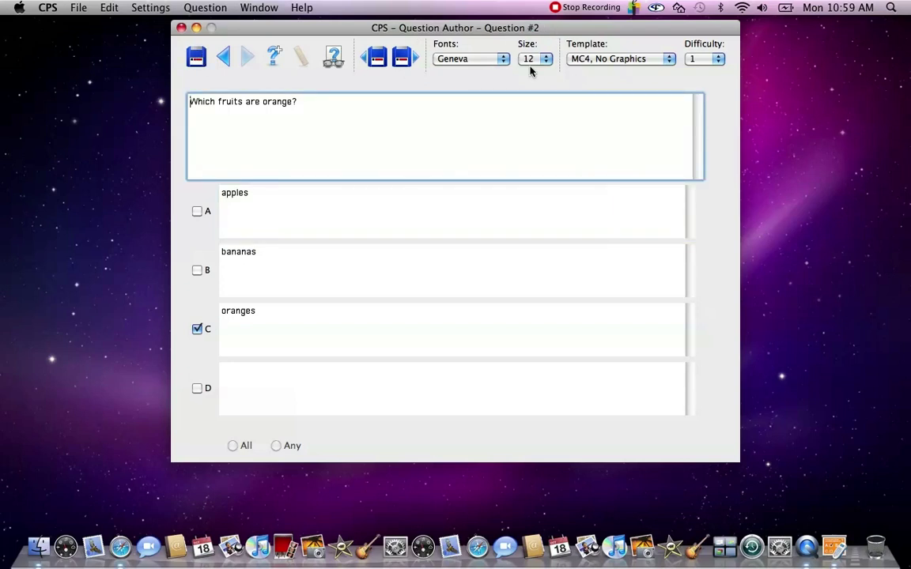
{"action": "left_click", "coordinate": [181, 29]}
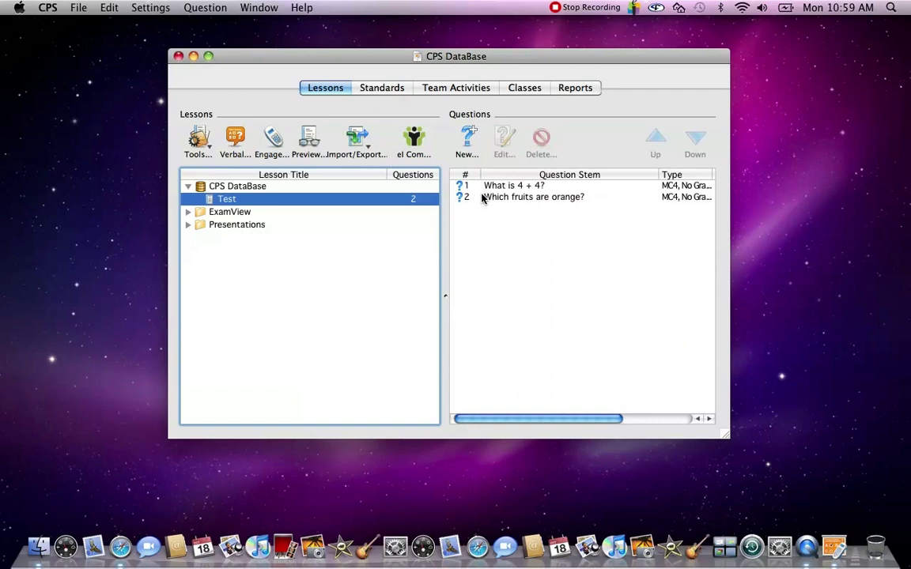